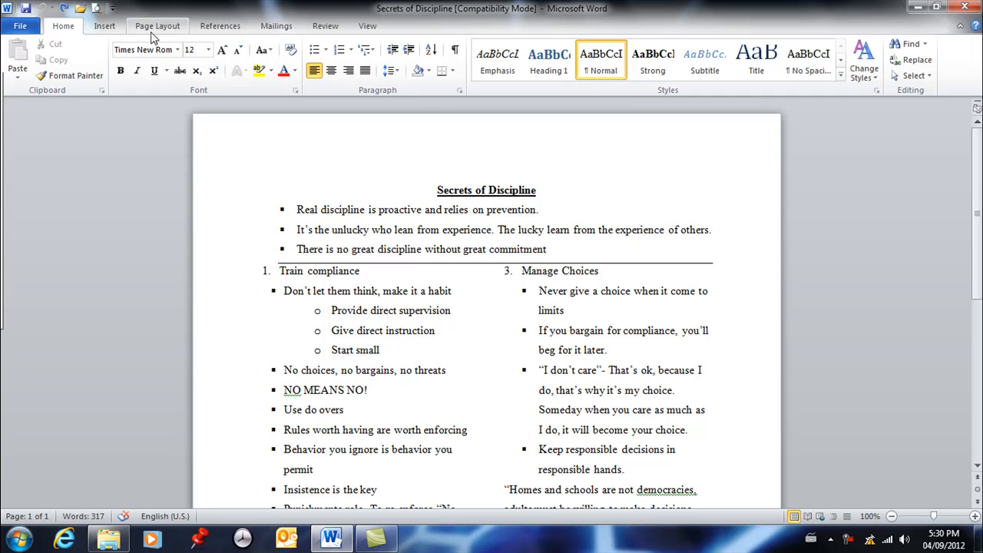
{"action": "left_click", "coordinate": [105, 27]}
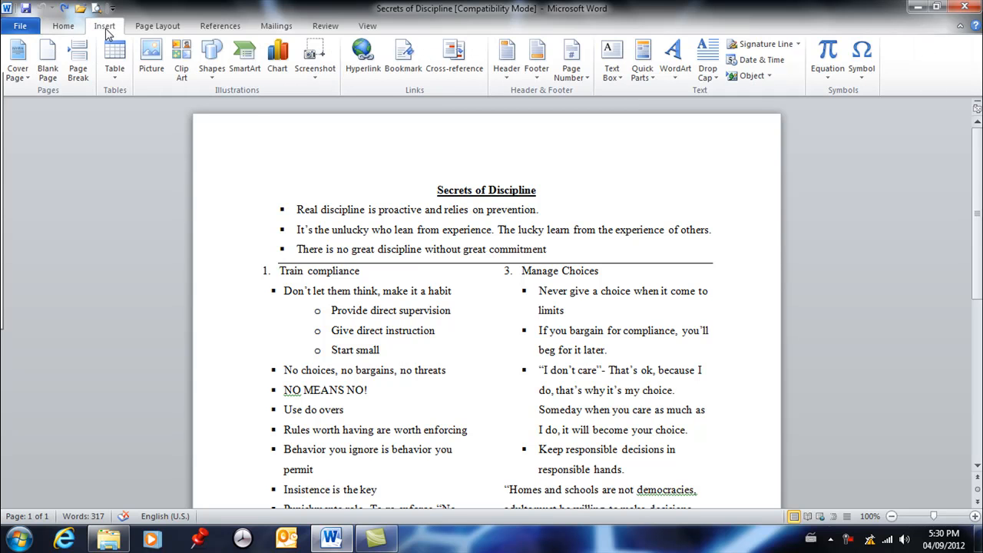
{"action": "left_click", "coordinate": [157, 31]}
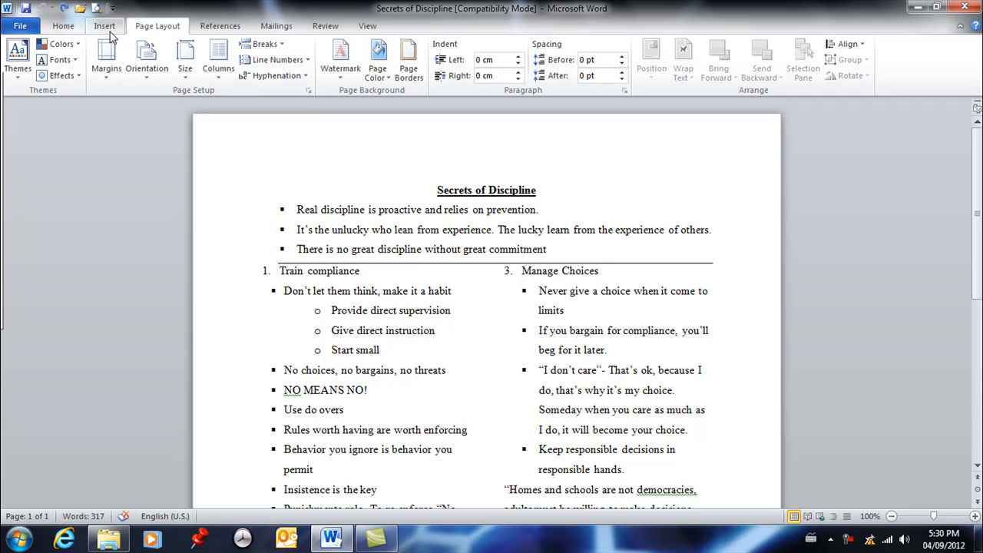
{"action": "left_click", "coordinate": [218, 28]}
{"action": "left_click", "coordinate": [280, 26]}
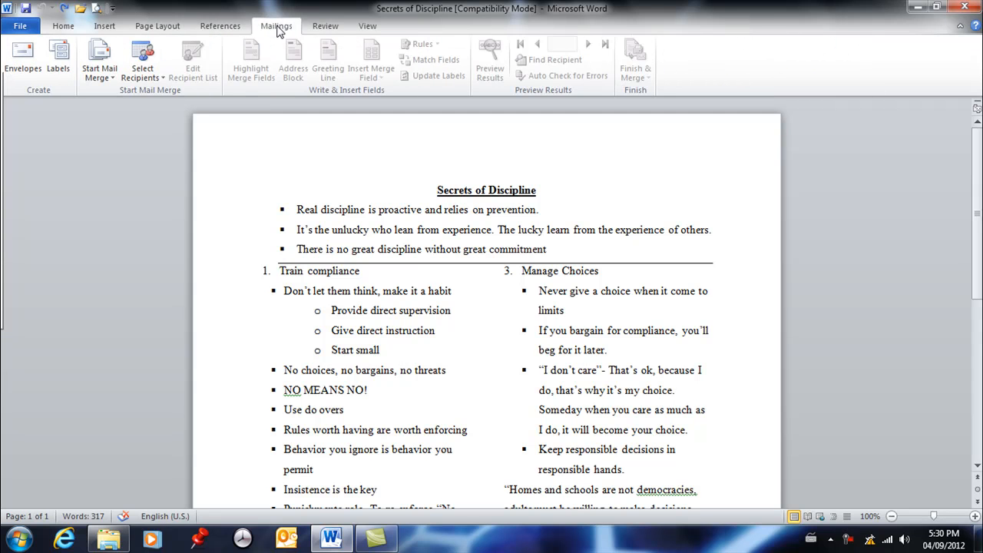
{"action": "left_click", "coordinate": [329, 26]}
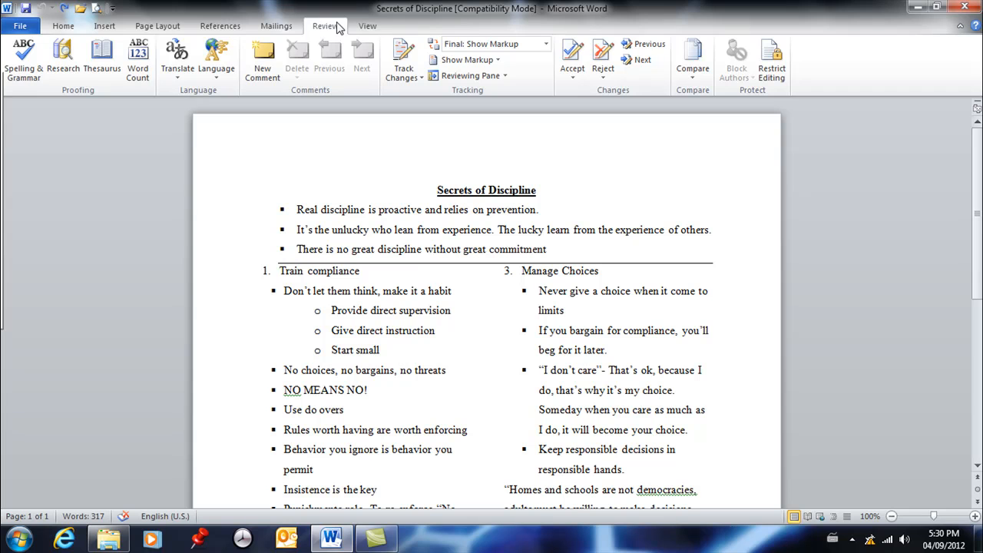
{"action": "left_click", "coordinate": [65, 26]}
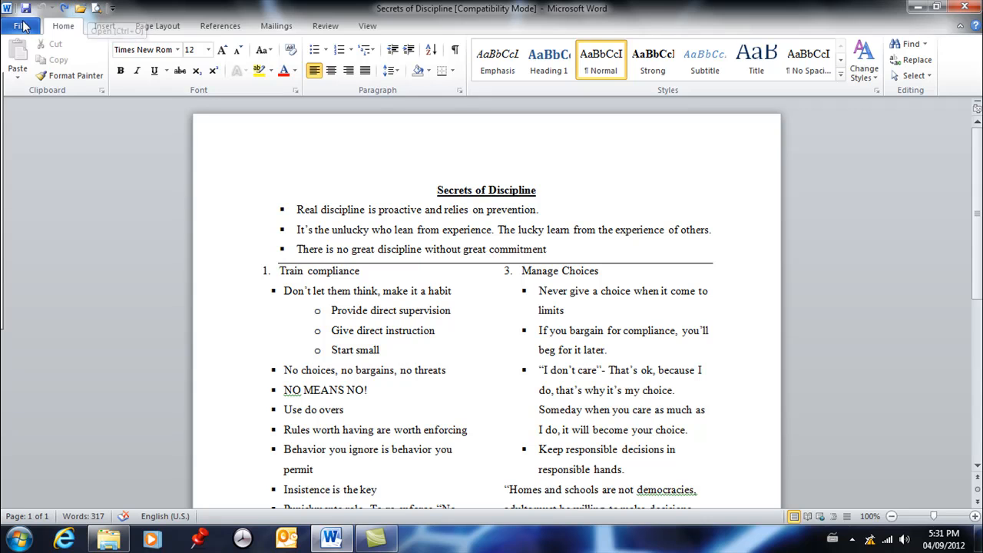
Step: Examine the full command list for customizing the Quick Access Toolbar and close it without making changes
{"action": "left_click", "coordinate": [112, 9]}
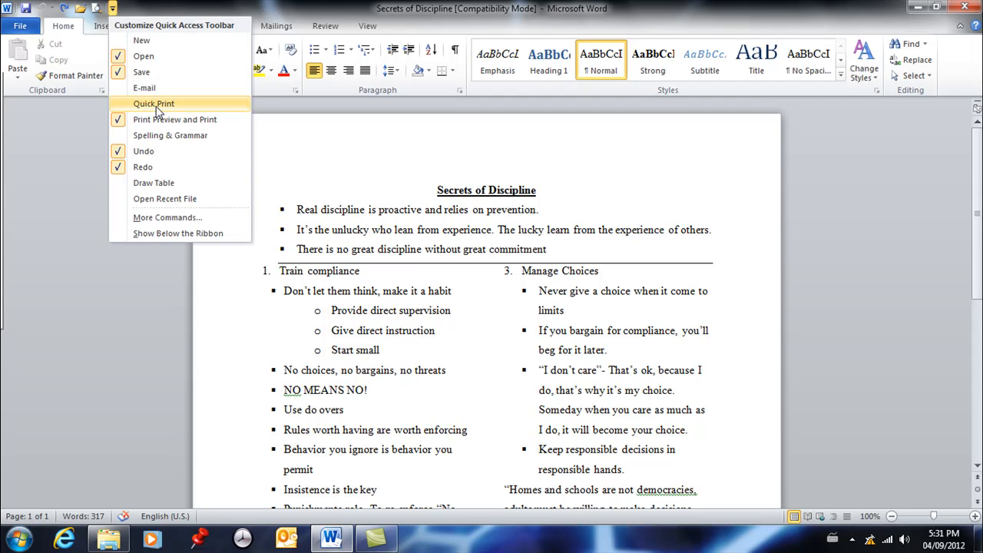
{"action": "left_click", "coordinate": [166, 219]}
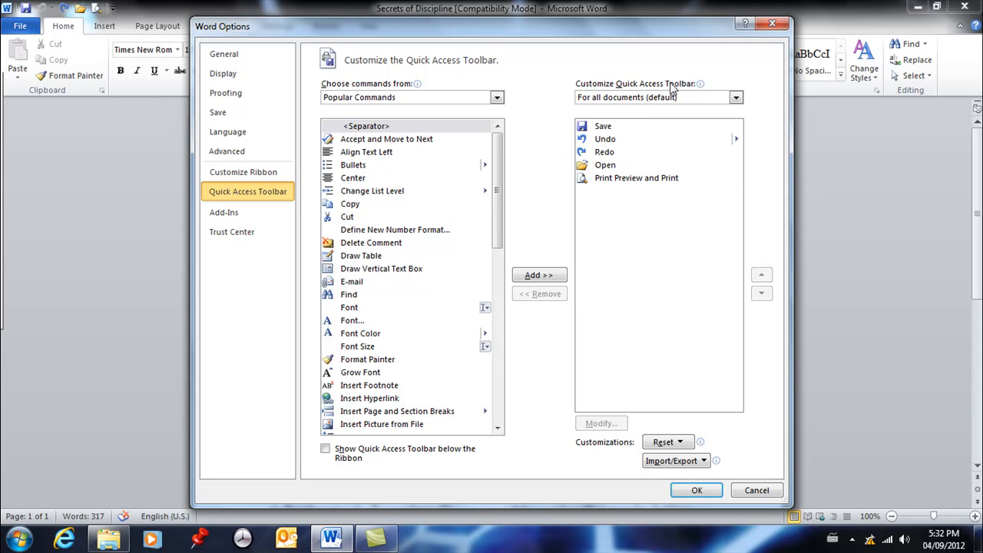
{"action": "left_click", "coordinate": [749, 490]}
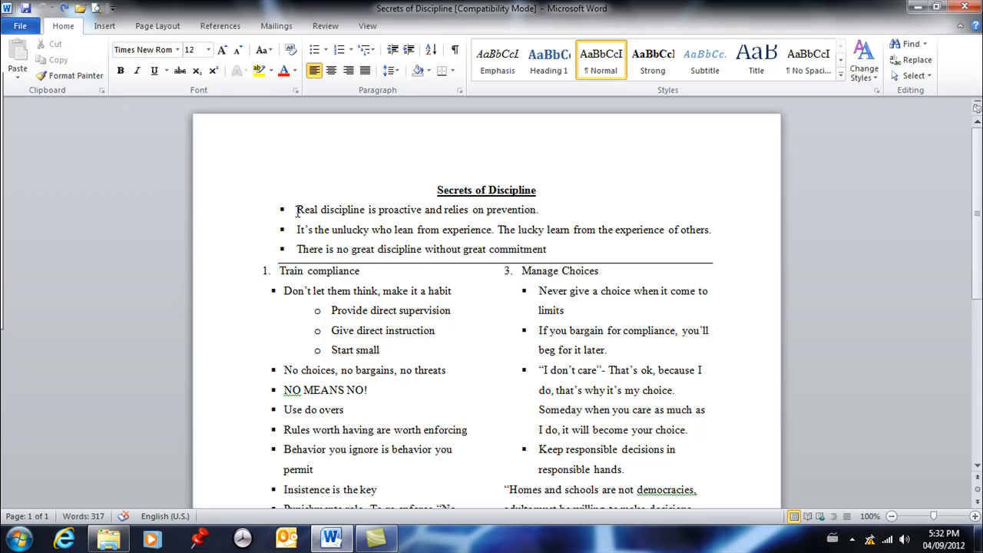
{"action": "left_click_drag", "start_coordinate": [297, 209], "coordinate": [423, 210]}
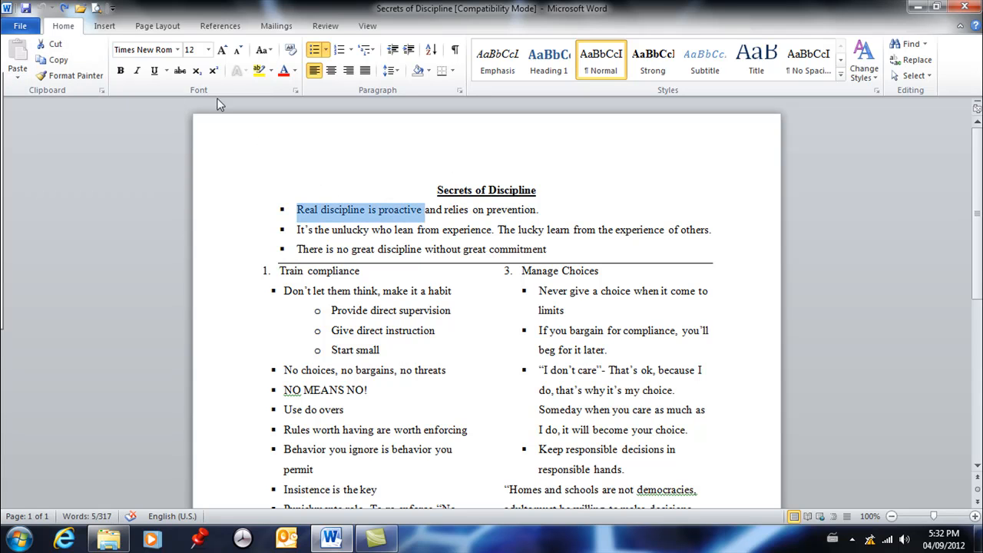
{"action": "left_click", "coordinate": [61, 61]}
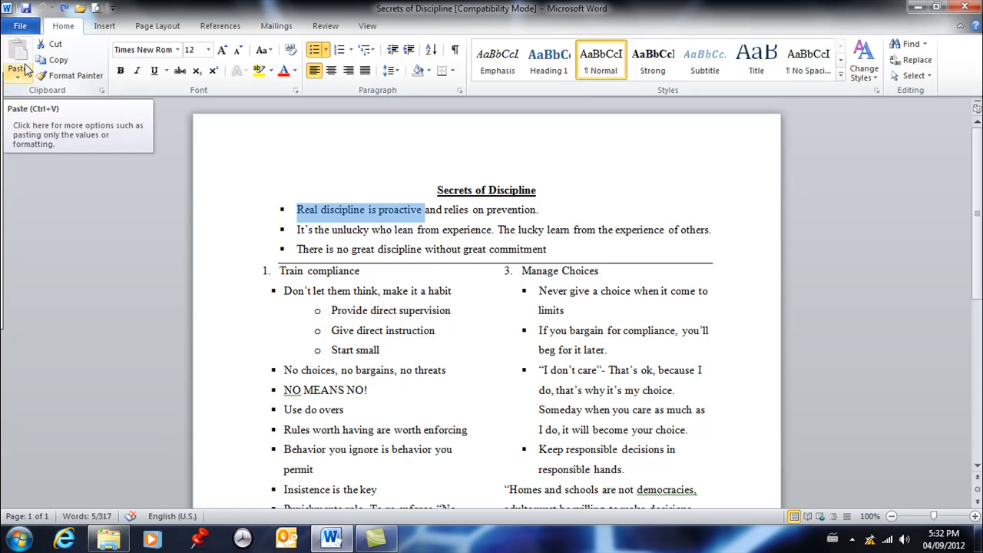
{"action": "left_click", "coordinate": [422, 154]}
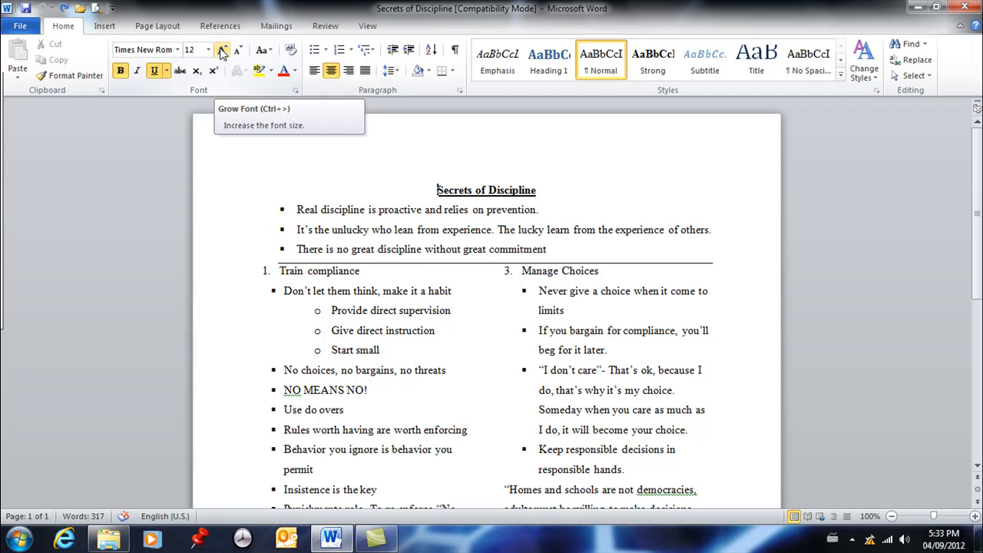
Step: Enlarge the title "Secrets of Discipline" to 16 pt and check how the rest of the page fits
{"action": "left_click_drag", "start_coordinate": [436, 190], "coordinate": [532, 198]}
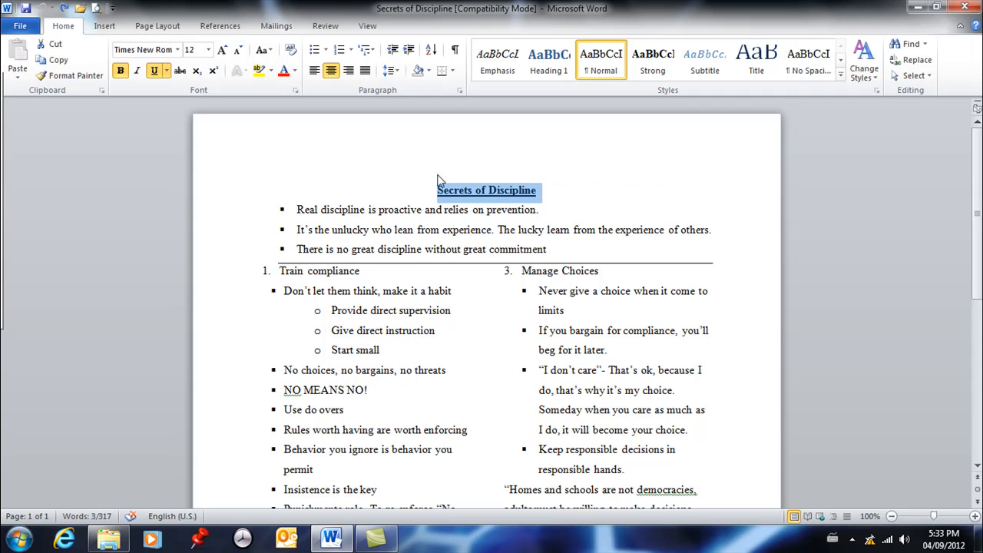
{"action": "left_click", "coordinate": [223, 50]}
{"action": "left_click", "coordinate": [222, 50]}
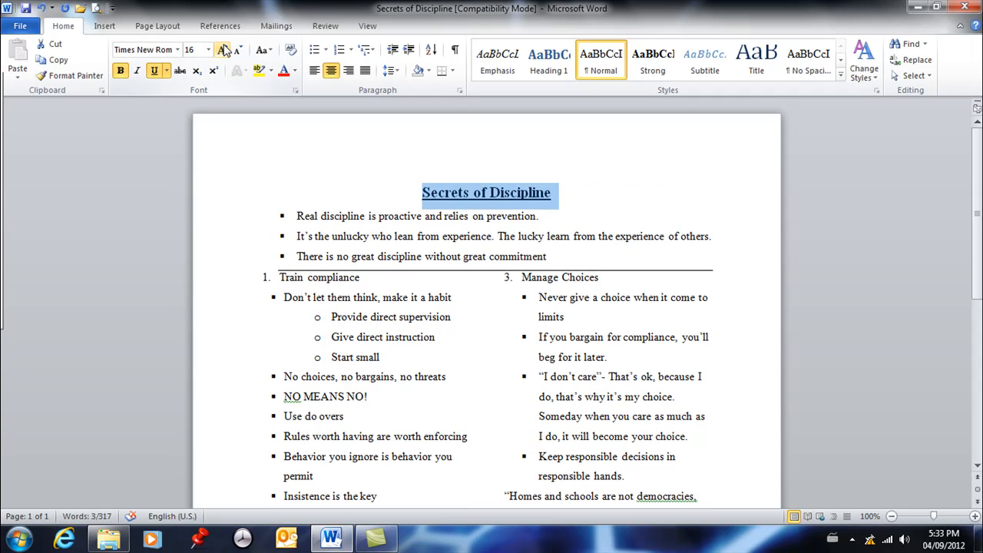
{"action": "scroll", "coordinate": [438, 215], "scroll_direction": "down", "scroll_amount": 8}
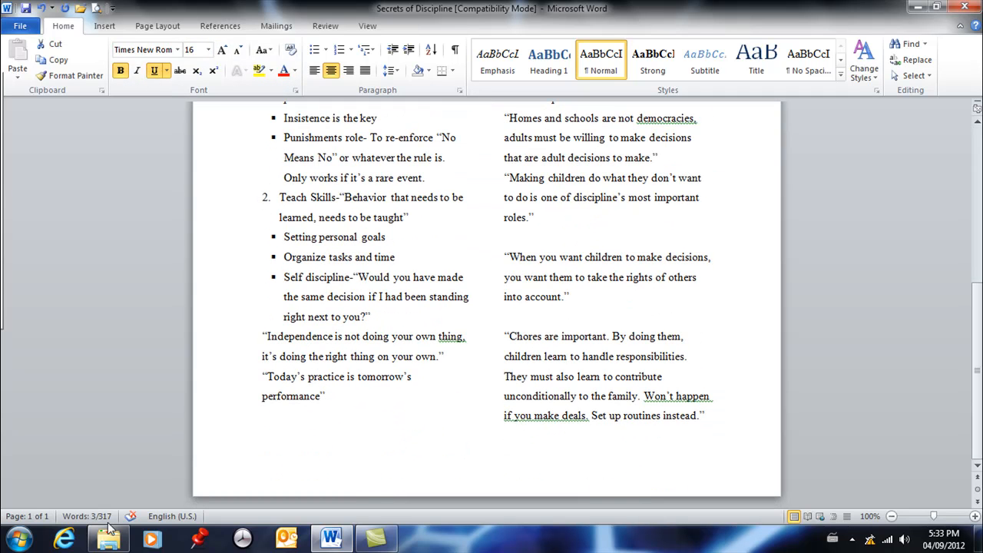
{"action": "scroll", "coordinate": [331, 292], "scroll_direction": "up", "scroll_amount": 3}
{"action": "scroll", "coordinate": [332, 292], "scroll_direction": "up", "scroll_amount": 5}
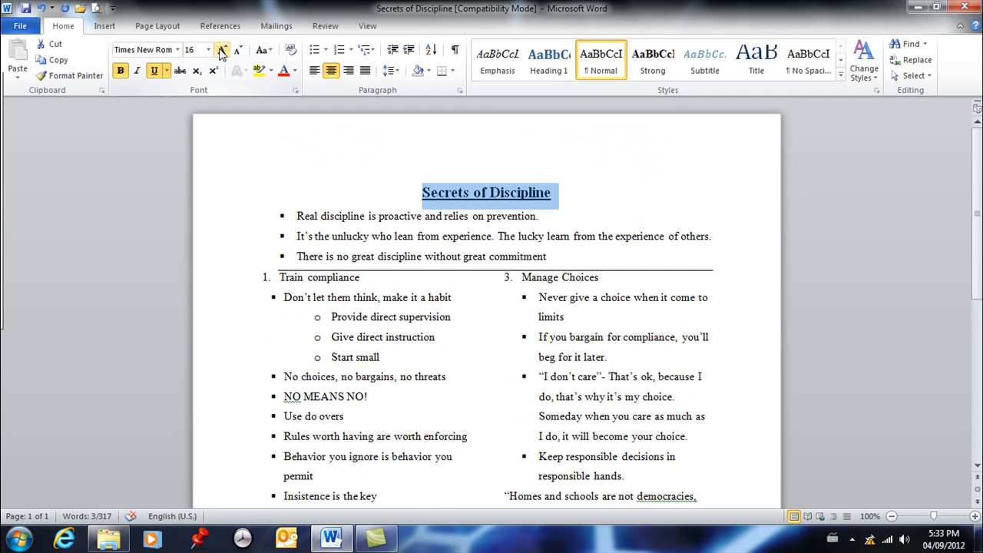
Step: Try the title at 20 pt, return it to 16 pt and check the page's layout
{"action": "left_click", "coordinate": [221, 52]}
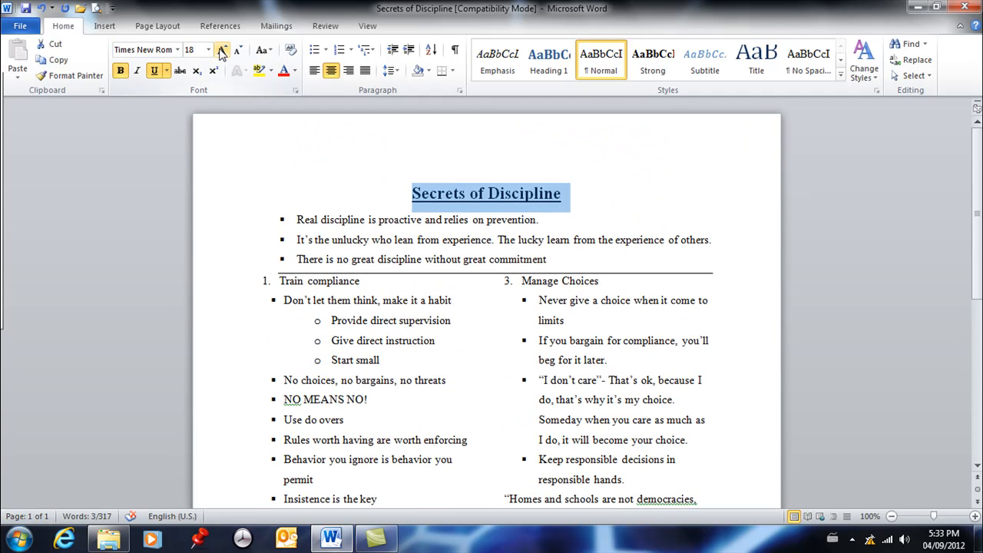
{"action": "left_click", "coordinate": [222, 51]}
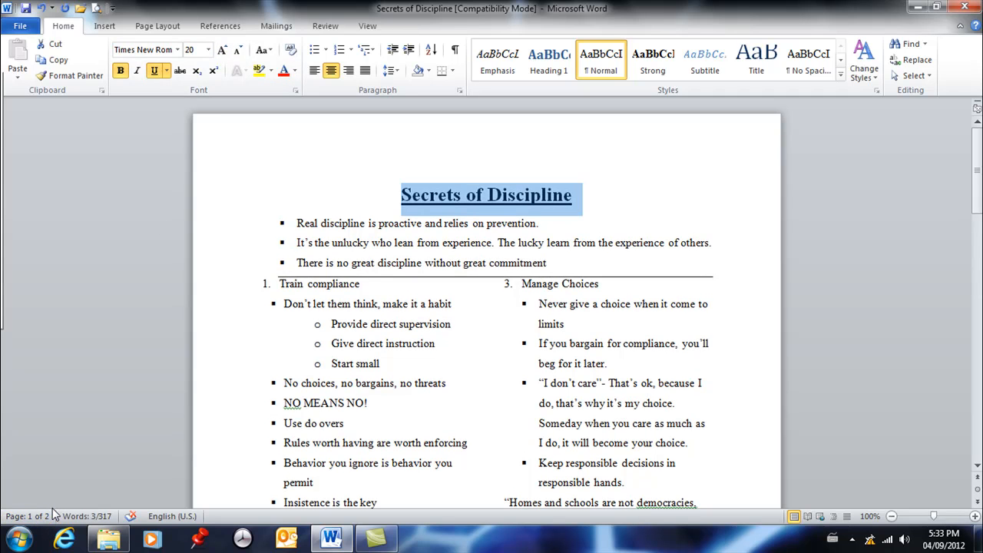
{"action": "left_click", "coordinate": [240, 51]}
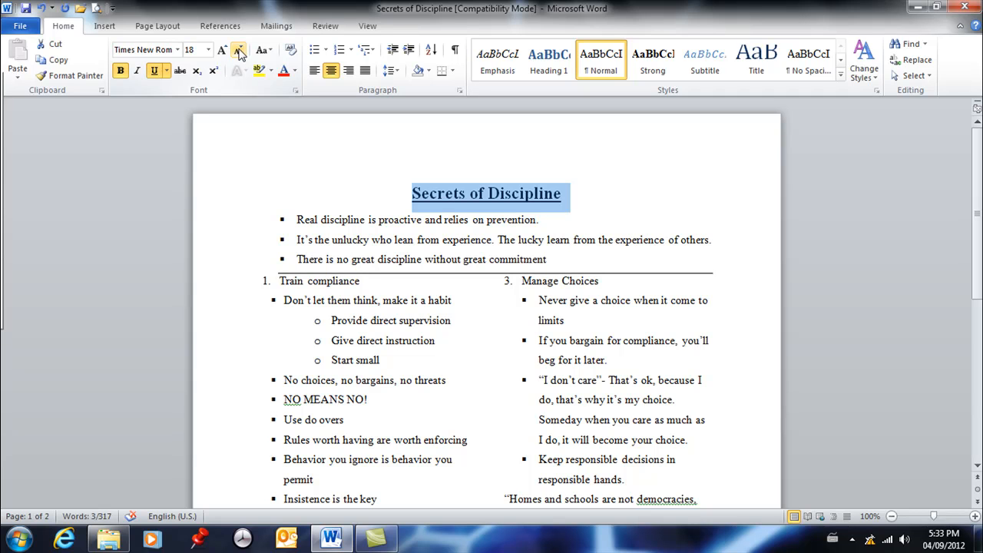
{"action": "left_click", "coordinate": [240, 52]}
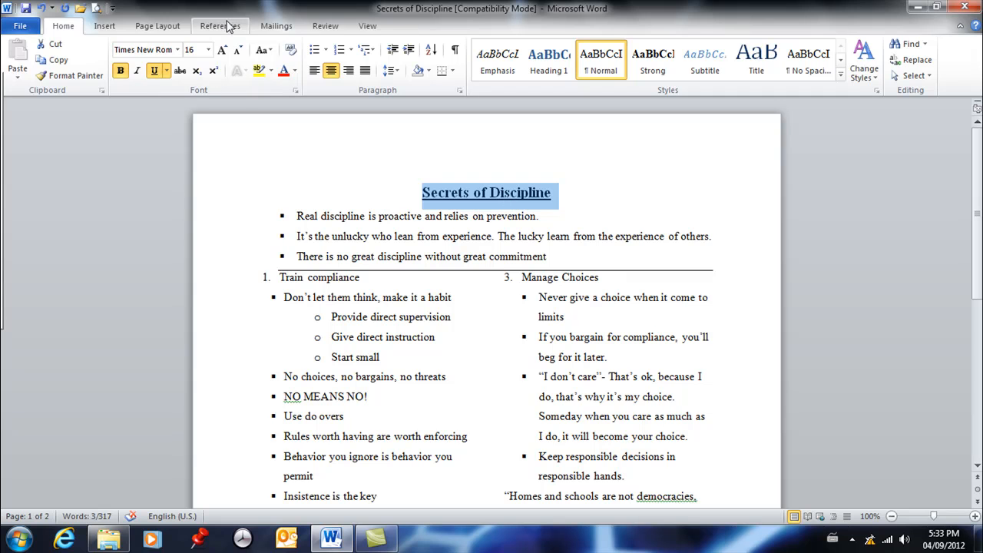
{"action": "scroll", "coordinate": [312, 163], "scroll_direction": "down", "scroll_amount": 1}
{"action": "scroll", "coordinate": [312, 163], "scroll_direction": "down", "scroll_amount": 8}
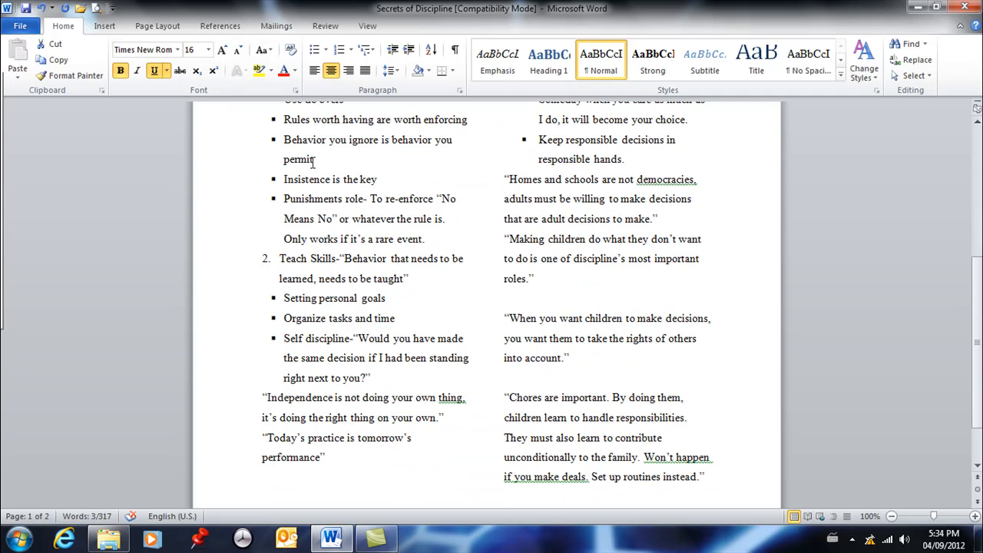
{"action": "scroll", "coordinate": [313, 168], "scroll_direction": "up", "scroll_amount": 10}
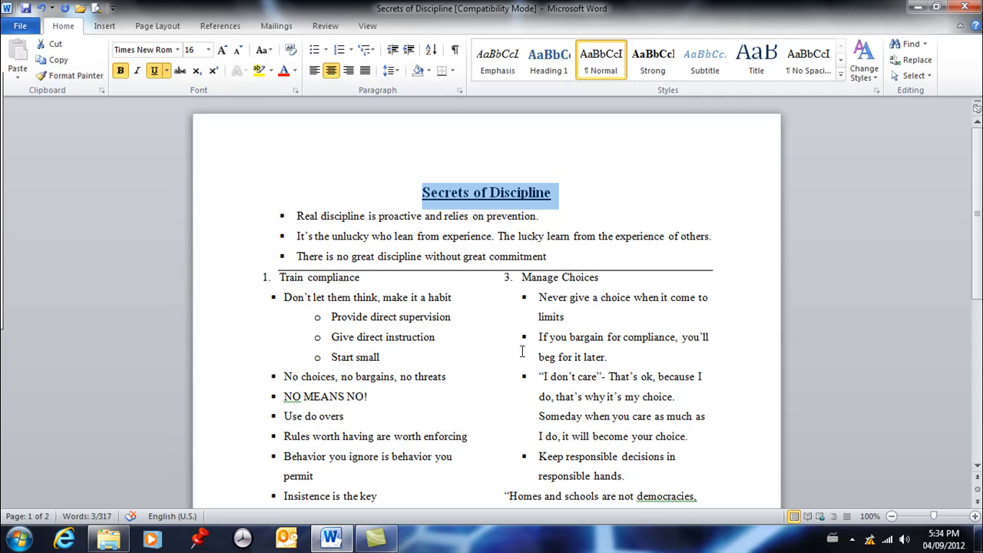
Step: Try clearing the formatting of the entire document and undo it
{"action": "triple_click", "coordinate": [218, 213]}
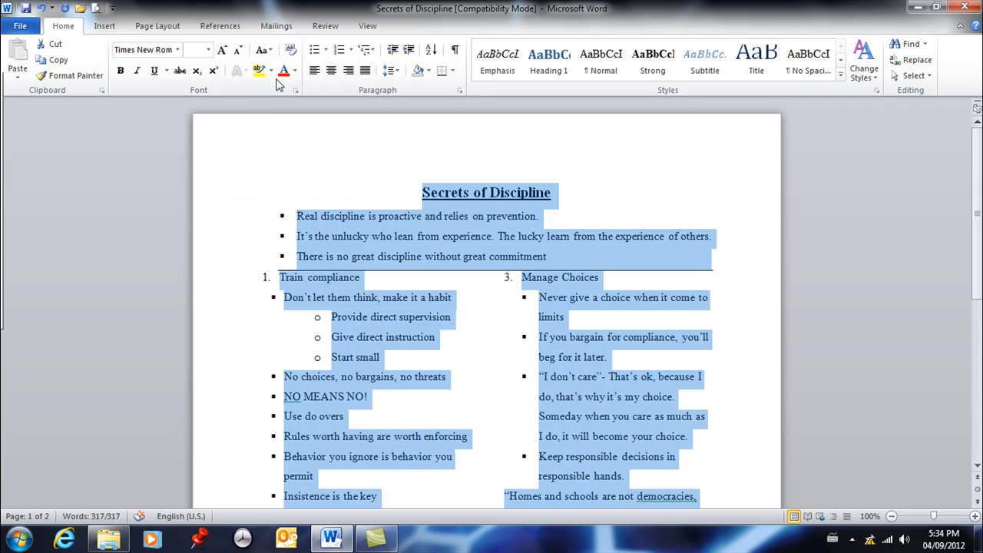
{"action": "left_click", "coordinate": [290, 52]}
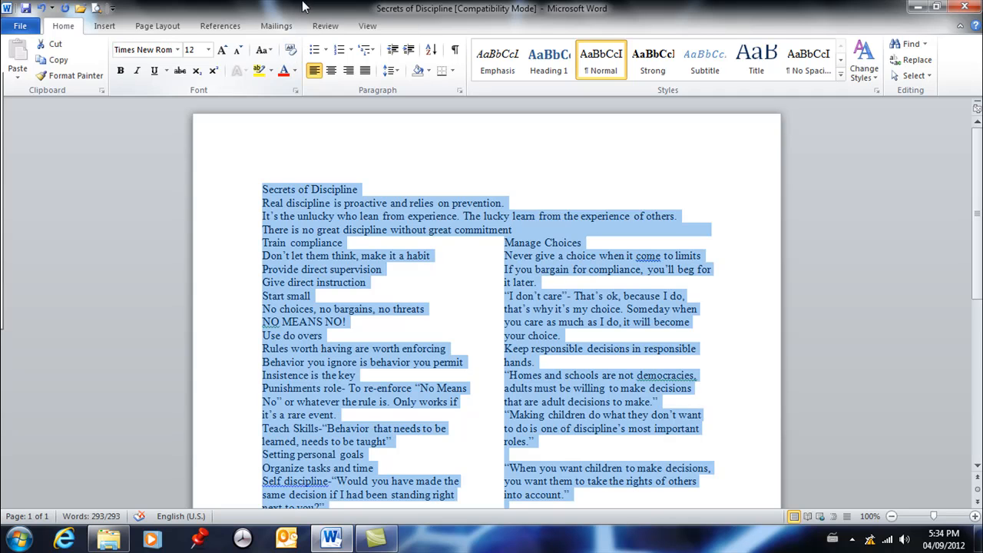
{"action": "left_click", "coordinate": [41, 9]}
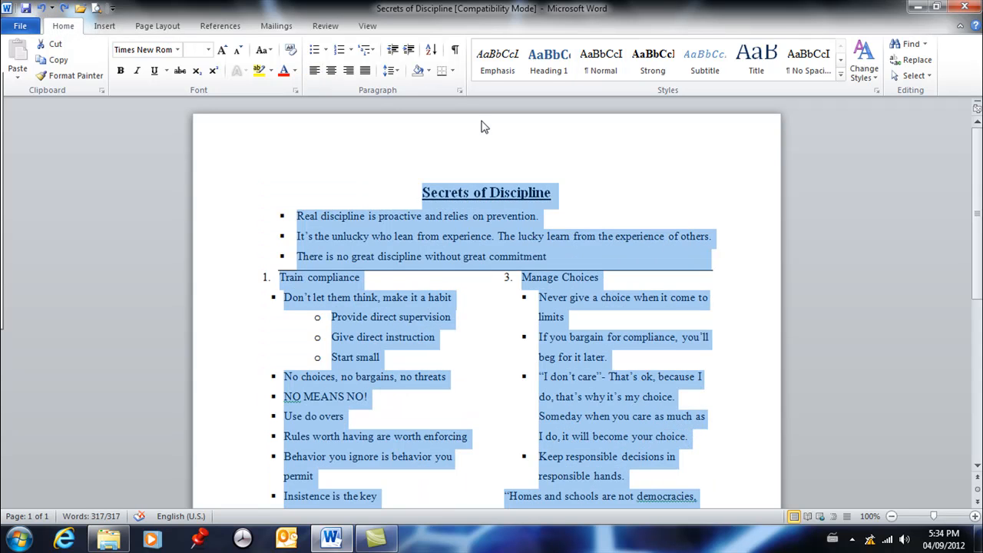
Step: Try clearing the formatting of only the title "Secrets of Discipline" and undo it
{"action": "left_click", "coordinate": [492, 194]}
{"action": "left_click_drag", "start_coordinate": [421, 193], "coordinate": [575, 185]}
{"action": "left_click", "coordinate": [292, 51]}
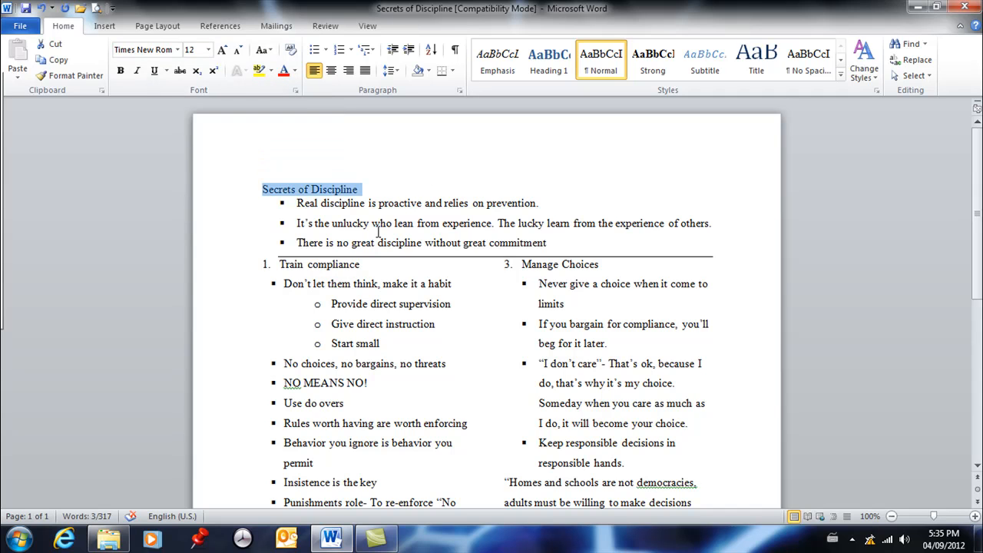
{"action": "left_click", "coordinate": [409, 242]}
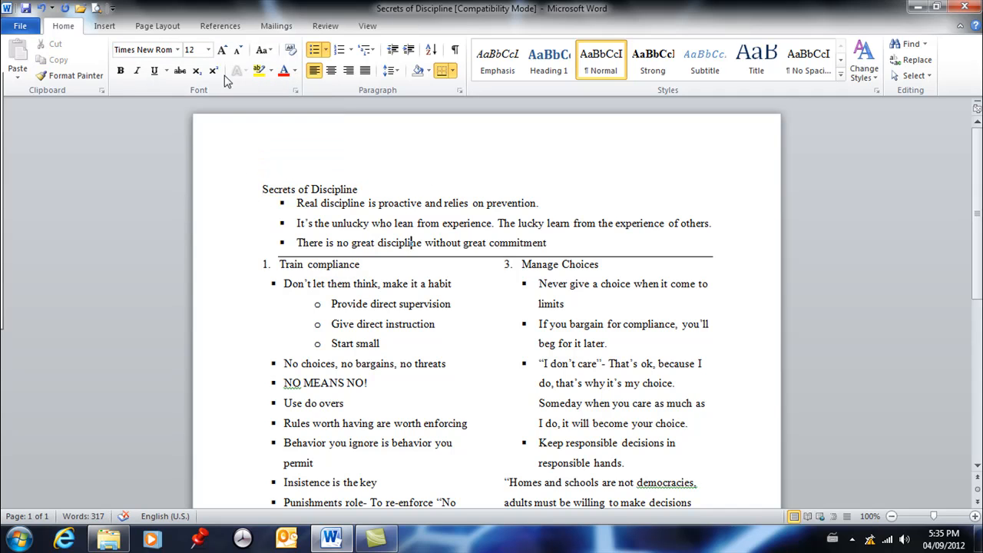
{"action": "left_click", "coordinate": [42, 8]}
{"action": "left_click", "coordinate": [592, 299]}
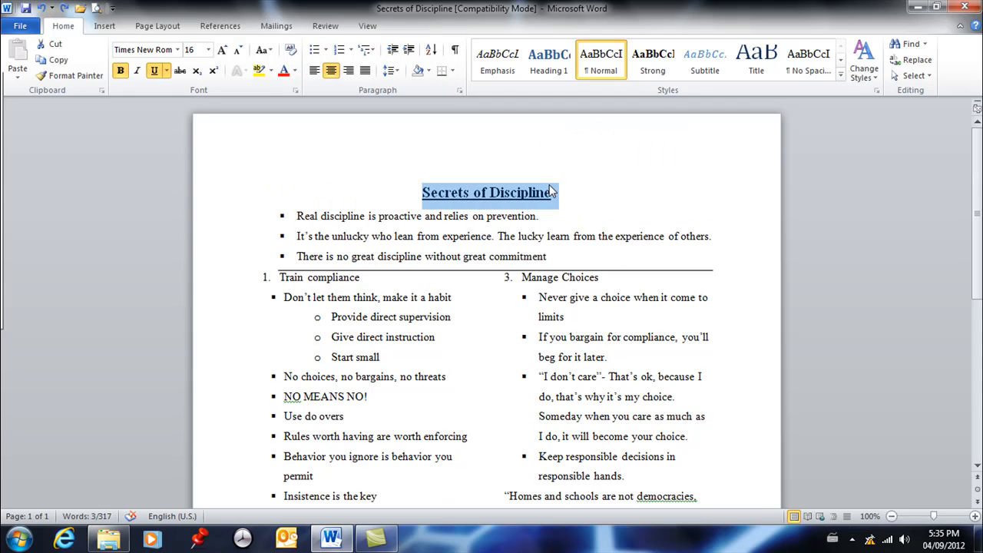
{"action": "left_click", "coordinate": [459, 216]}
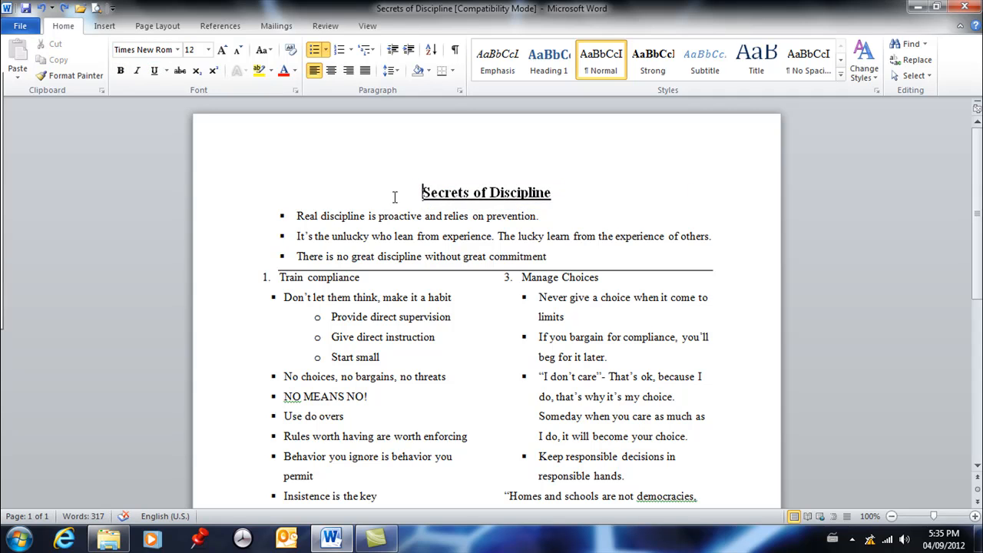
Step: Select the title to view its floating formatting options, and dismiss them by selecting "experience" in the second bullet
{"action": "left_click_drag", "start_coordinate": [415, 193], "coordinate": [582, 164]}
{"action": "mouse_move", "coordinate": [592, 147]}
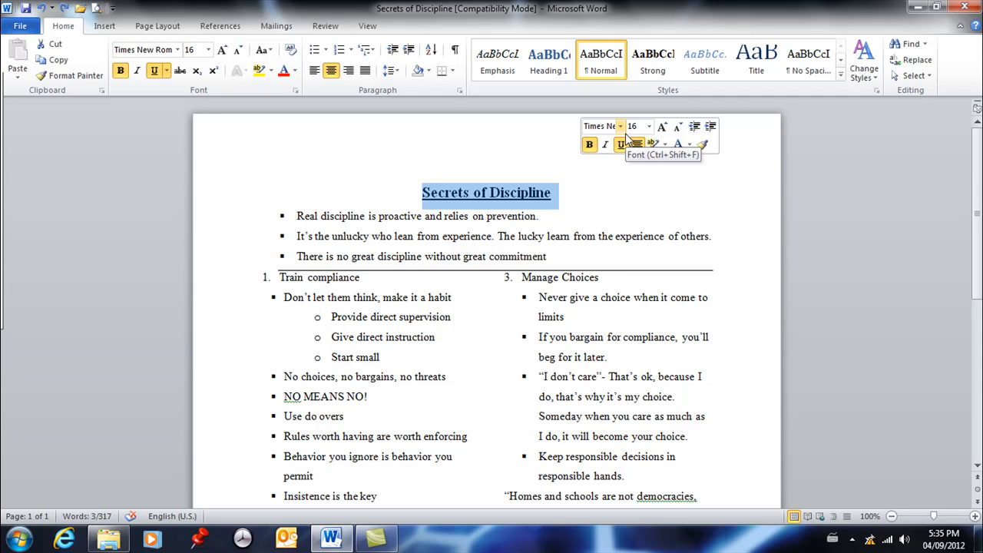
{"action": "double_click", "coordinate": [648, 237]}
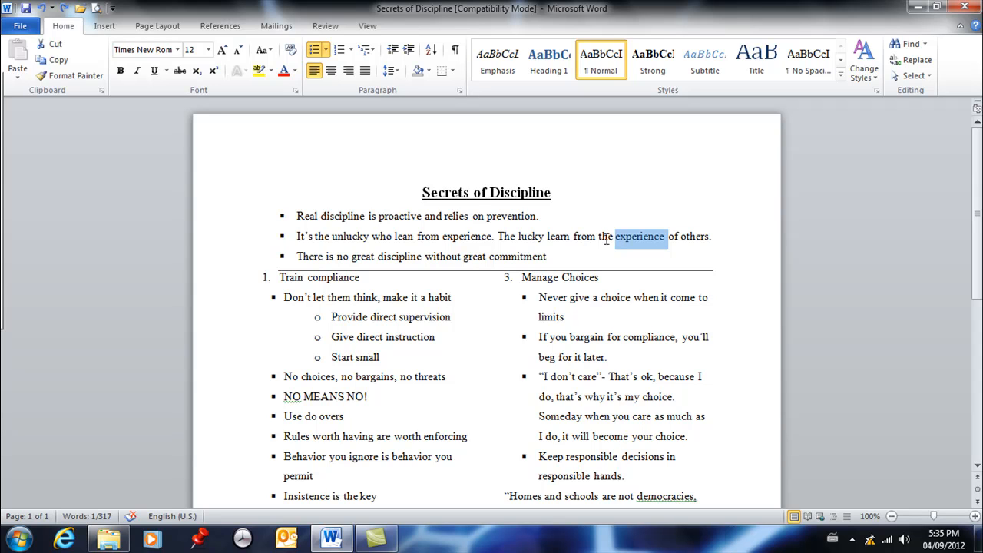
Step: View the context options for the selected first bullet line, the window's title bar, the ribbon and the blank area beside the title
{"action": "left_click", "coordinate": [364, 218]}
{"action": "left_click_drag", "start_coordinate": [298, 217], "coordinate": [547, 228]}
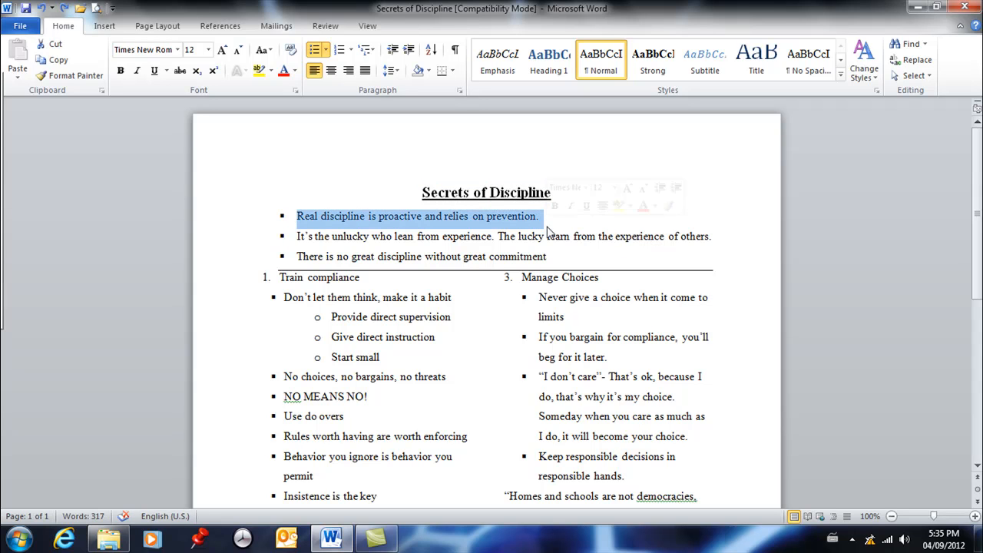
{"action": "right_click", "coordinate": [489, 220]}
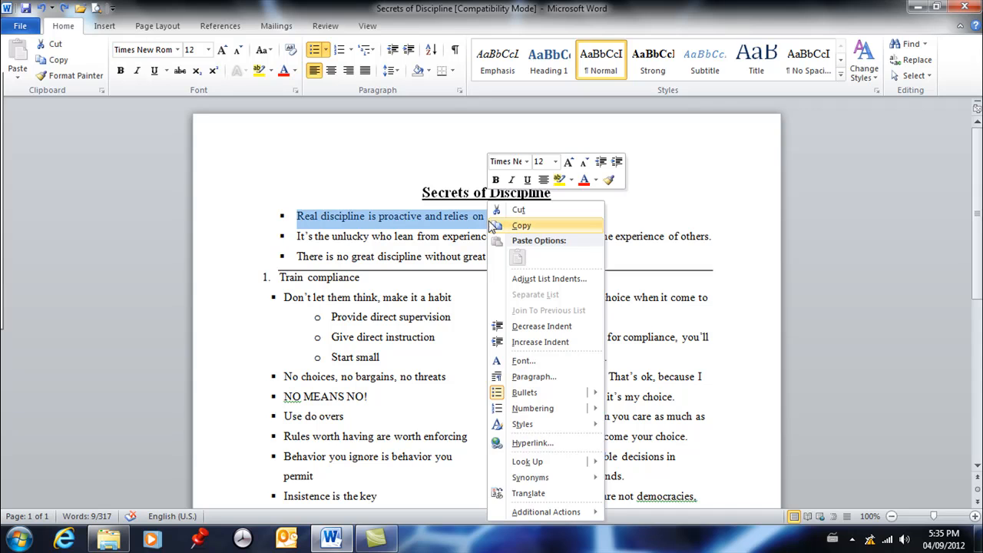
{"action": "right_click", "coordinate": [690, 14]}
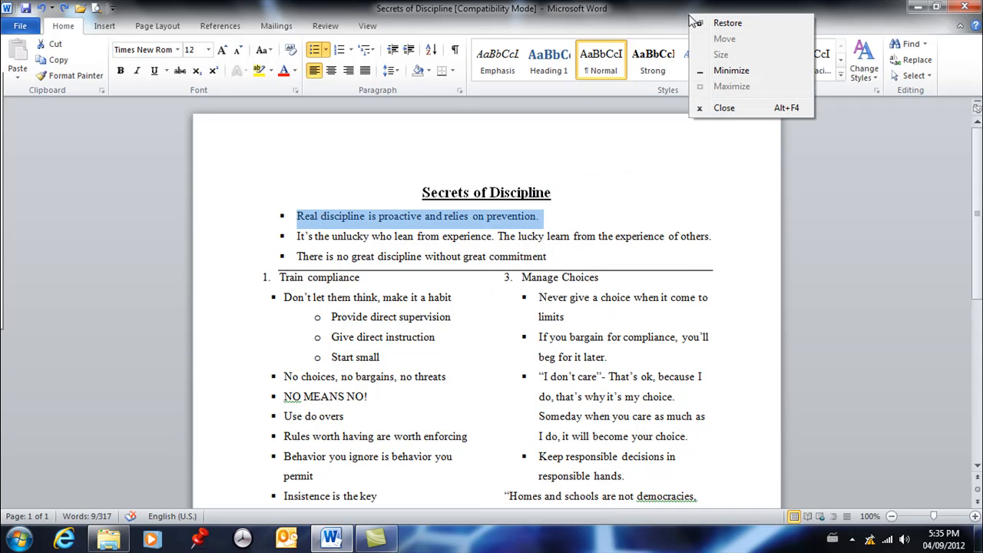
{"action": "right_click", "coordinate": [440, 56]}
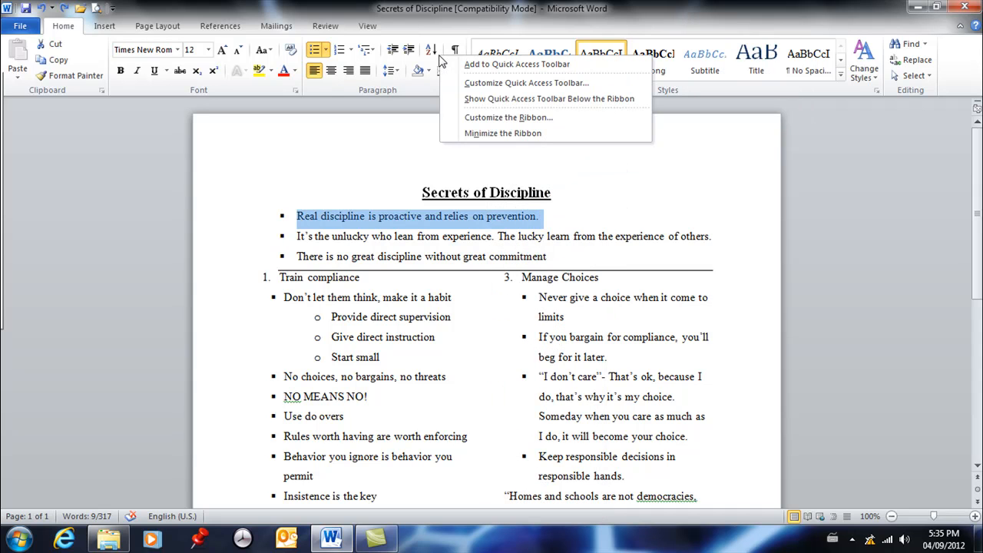
{"action": "right_click", "coordinate": [753, 208]}
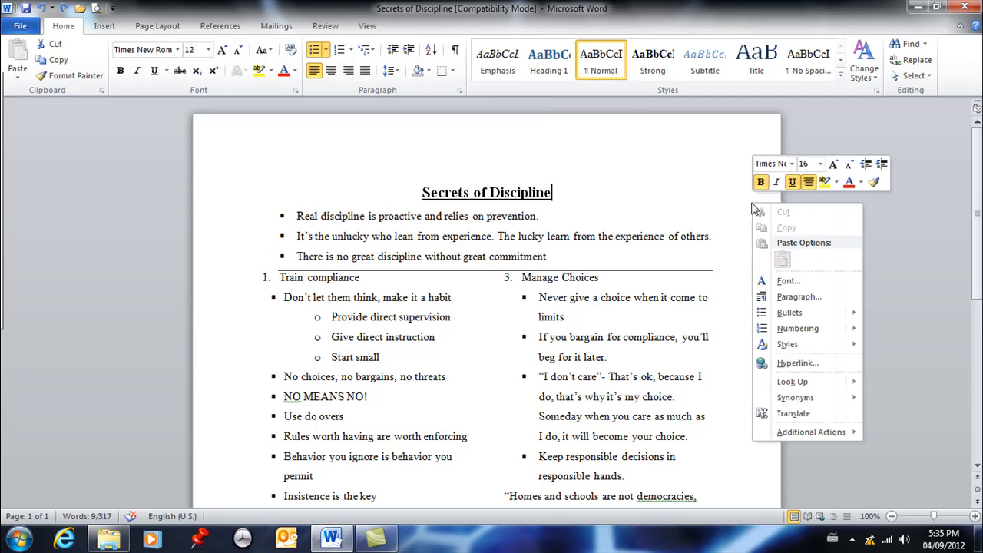
Step: View the context options for the "Never give a choice" bullet under Manage Choices, and dismiss them
{"action": "right_click", "coordinate": [612, 294]}
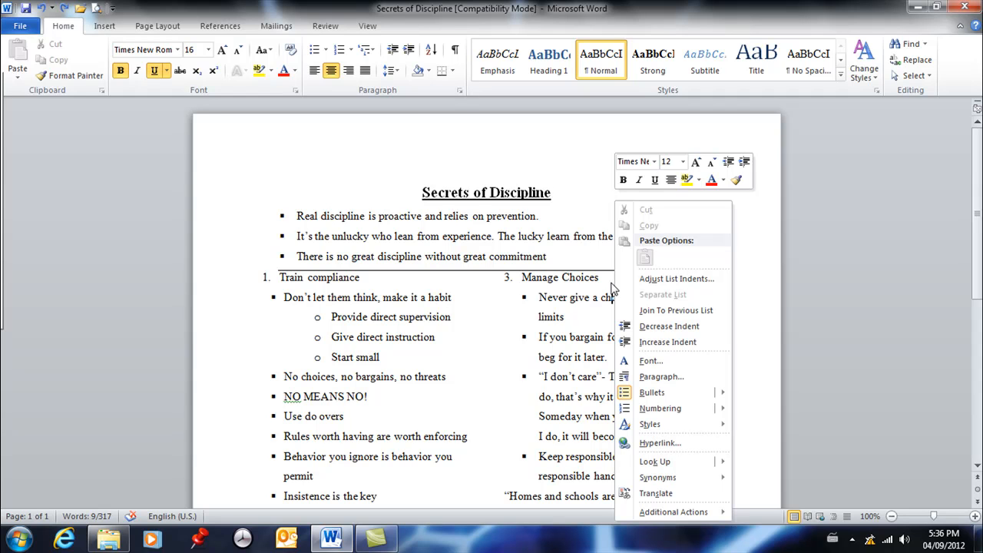
{"action": "left_click", "coordinate": [142, 125]}
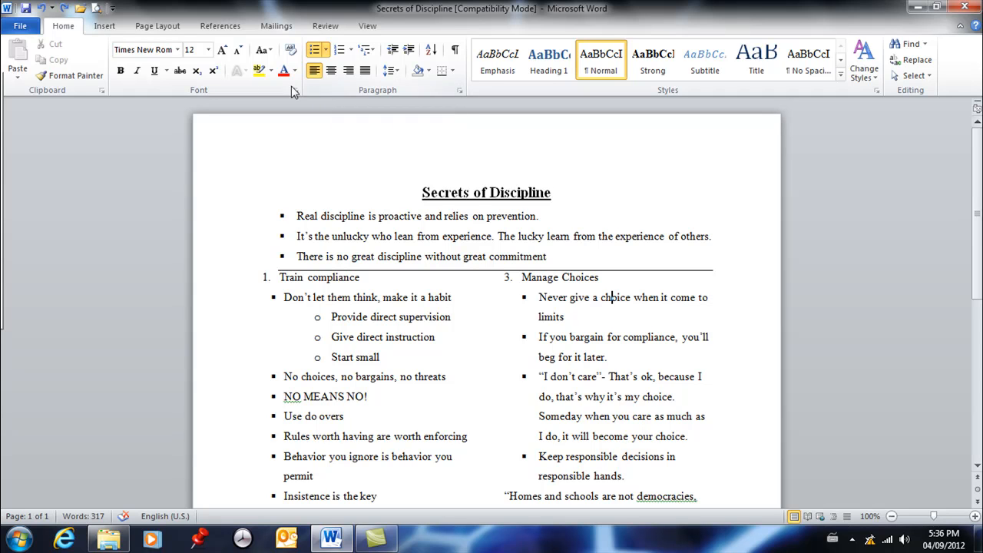
Step: Try inserting a 2x1 table after "responsible hands." under Manage Choices and undo it
{"action": "scroll", "coordinate": [604, 292], "scroll_direction": "down", "scroll_amount": 1}
{"action": "left_click", "coordinate": [663, 396]}
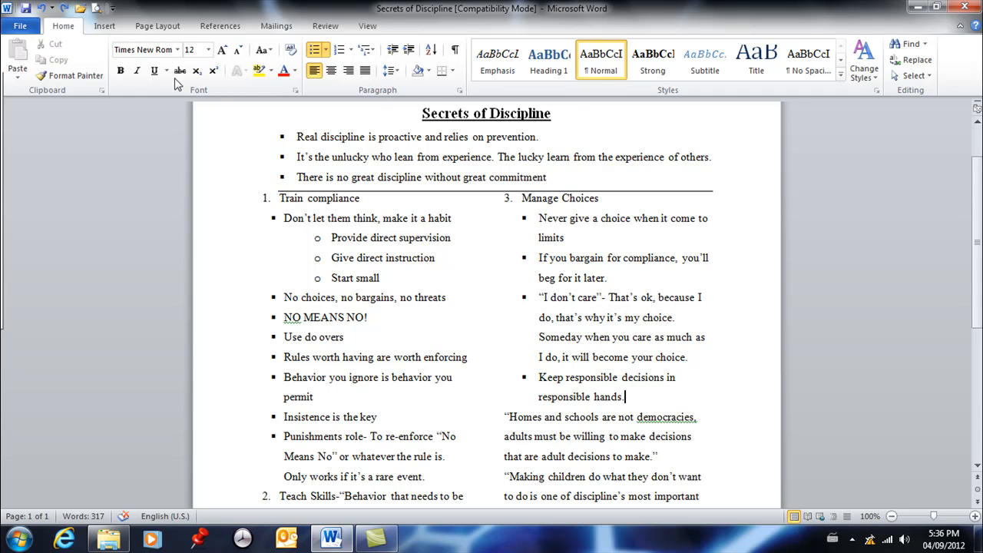
{"action": "left_click", "coordinate": [106, 27]}
{"action": "left_click", "coordinate": [116, 71]}
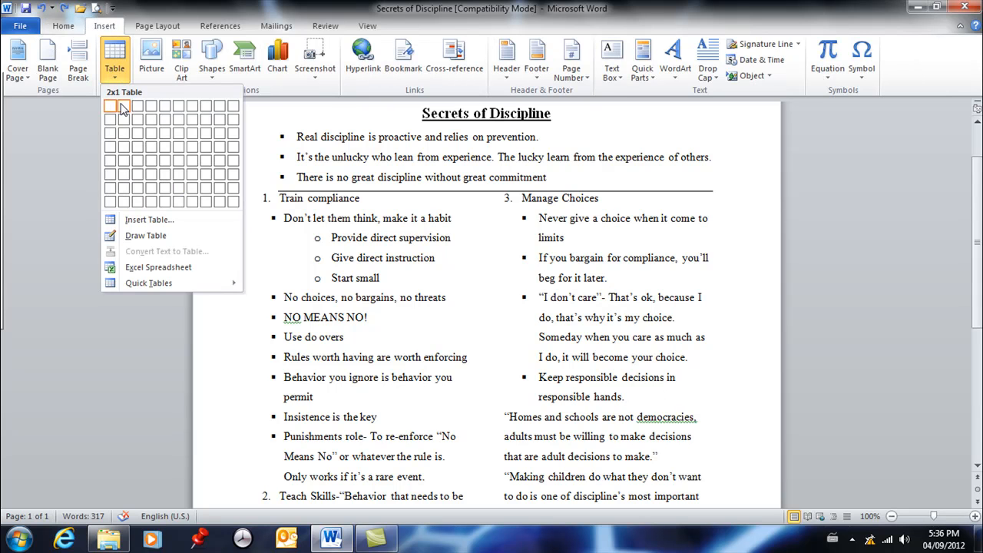
{"action": "left_click", "coordinate": [121, 108]}
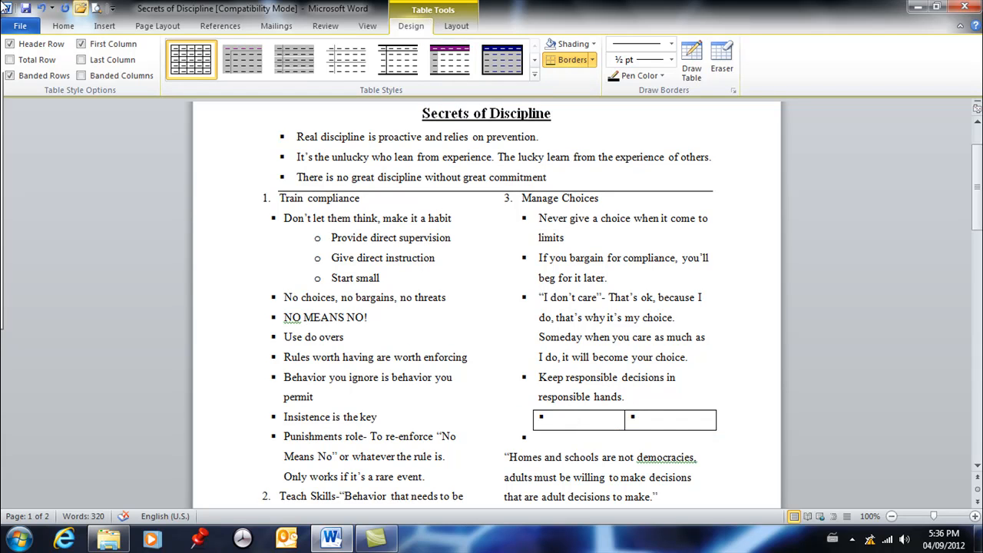
{"action": "left_click", "coordinate": [42, 8]}
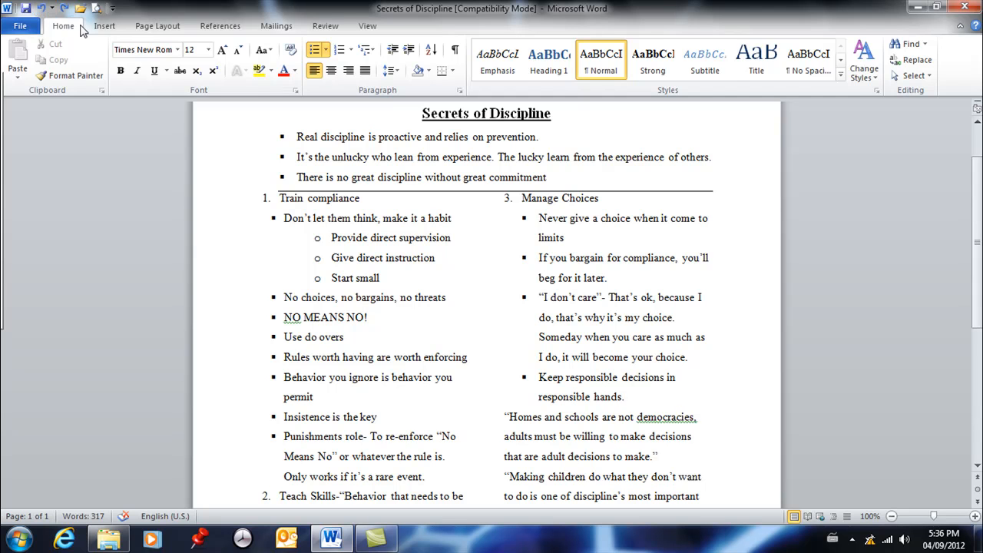
Step: Try inserting the deckview2 picture from the Pictures library after "responsible hands." and undo it
{"action": "left_click", "coordinate": [105, 27]}
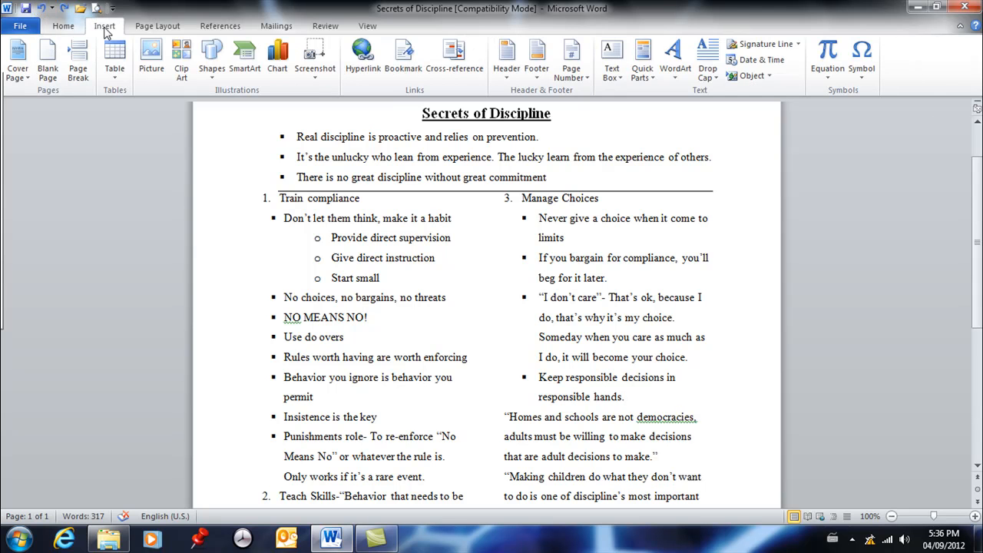
{"action": "left_click", "coordinate": [151, 58]}
{"action": "left_click", "coordinate": [411, 186]}
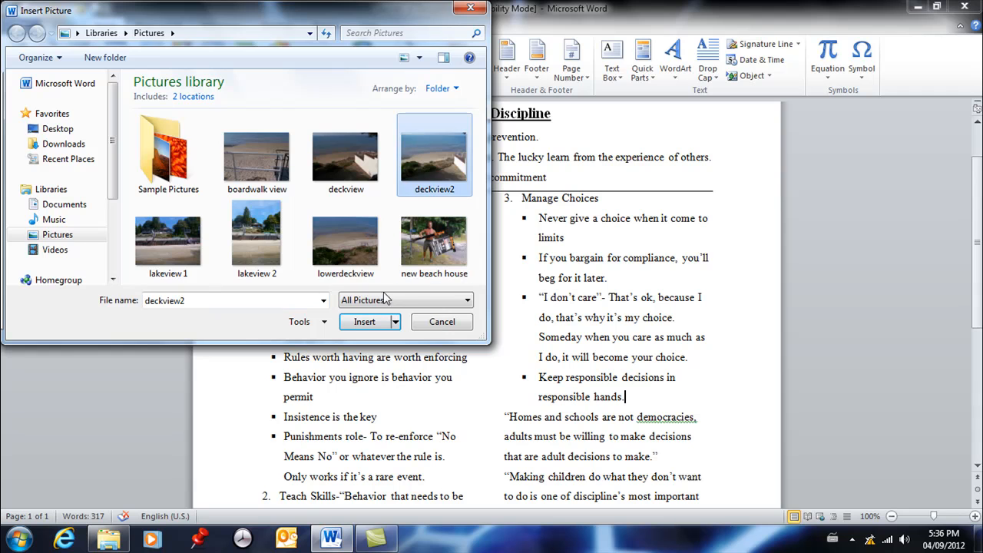
{"action": "left_click", "coordinate": [356, 322]}
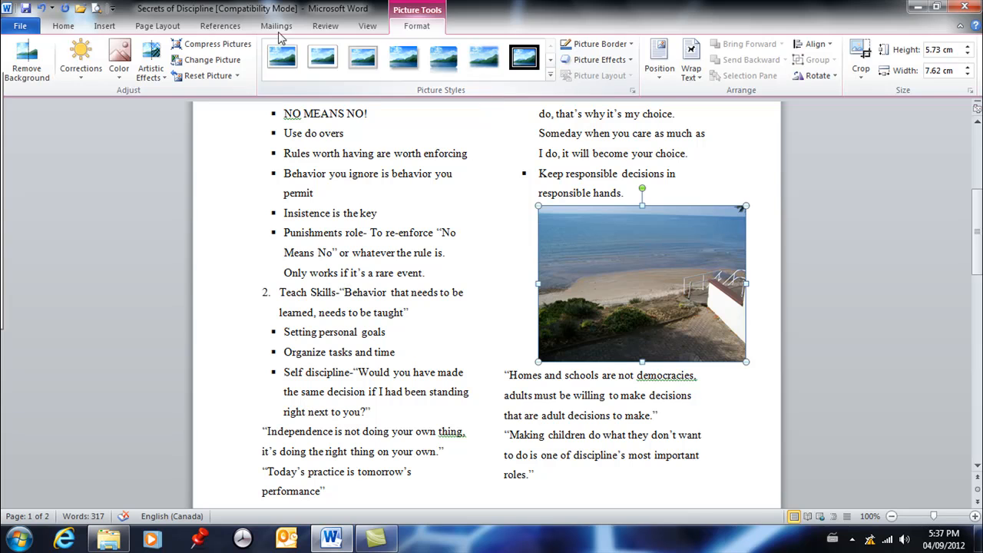
{"action": "left_click", "coordinate": [41, 8]}
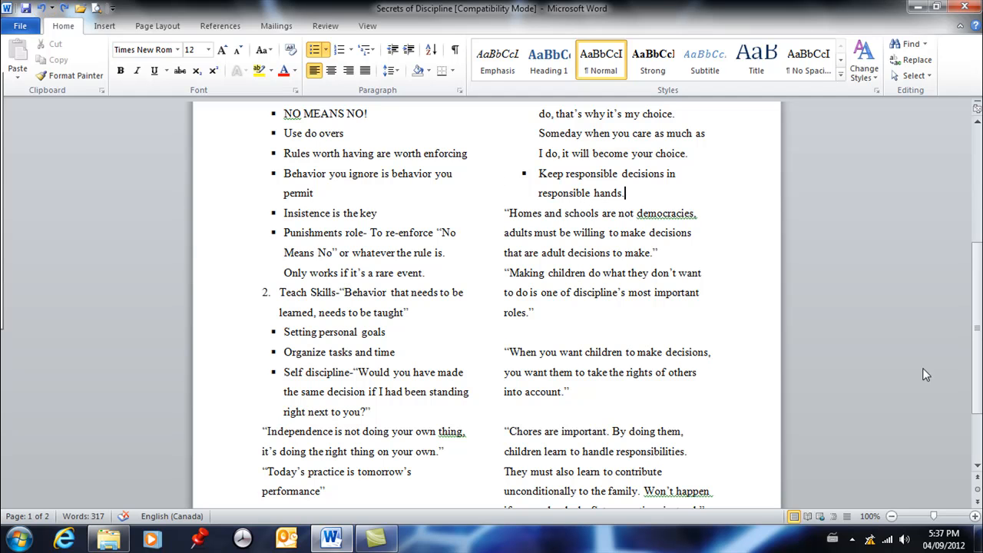
Step: Zoom the document out to 59%, look over the page, and restore the zoom to 100%
{"action": "left_click_drag", "start_coordinate": [934, 517], "coordinate": [919, 517]}
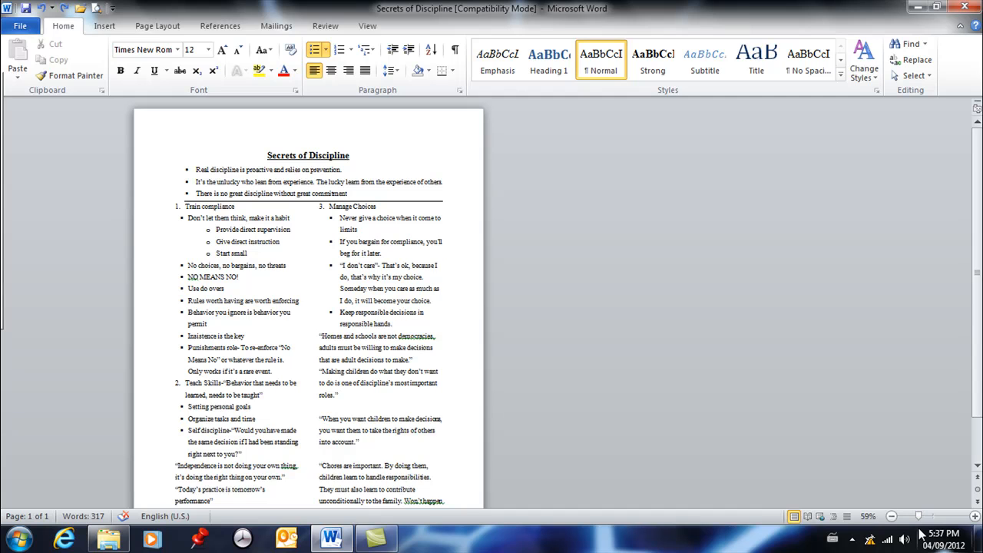
{"action": "scroll", "coordinate": [713, 379], "scroll_direction": "down", "scroll_amount": 2}
{"action": "scroll", "coordinate": [714, 381], "scroll_direction": "up", "scroll_amount": 2}
{"action": "scroll", "coordinate": [803, 392], "scroll_direction": "down", "scroll_amount": 2}
{"action": "scroll", "coordinate": [830, 411], "scroll_direction": "up", "scroll_amount": 2}
{"action": "scroll", "coordinate": [828, 407], "scroll_direction": "down", "scroll_amount": 1}
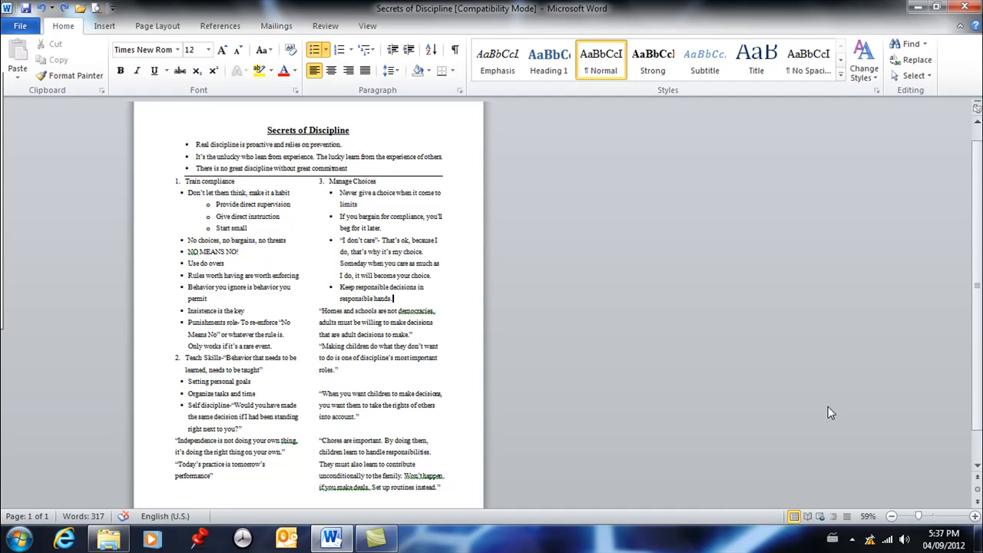
{"action": "left_click_drag", "start_coordinate": [922, 517], "coordinate": [935, 520]}
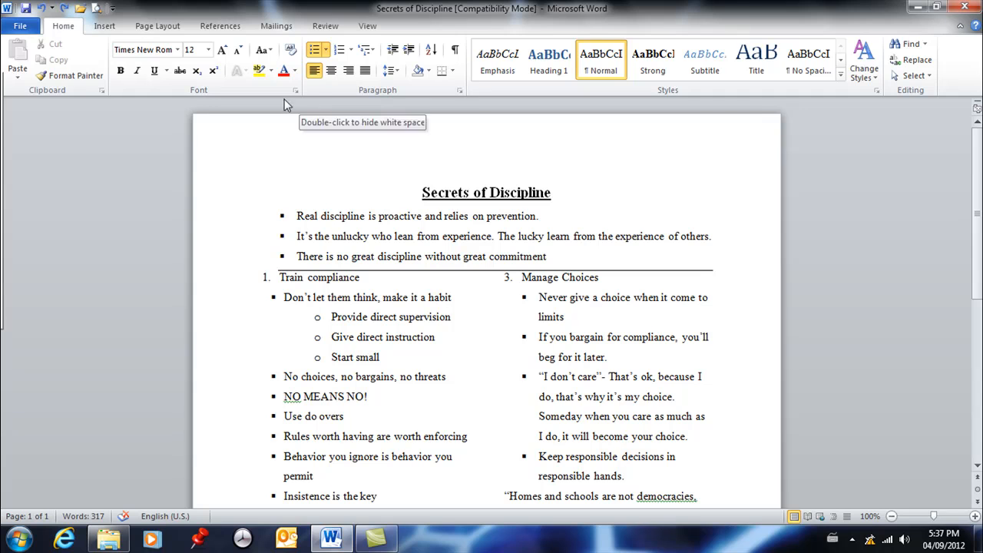
Step: View the full Font and Paragraph settings for the "Keep responsible decisions" bullet, closing each dialog without changes
{"action": "left_click", "coordinate": [46, 75]}
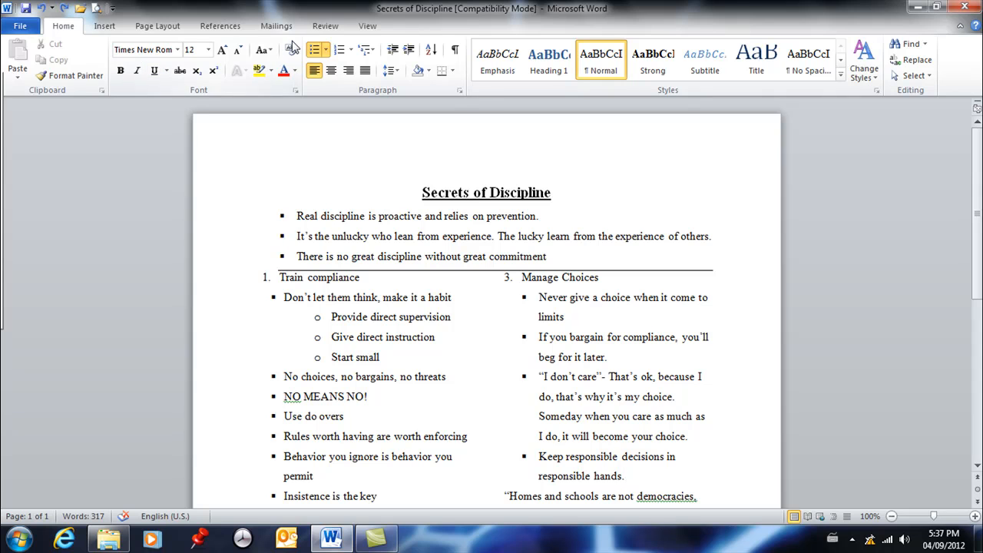
{"action": "left_click", "coordinate": [297, 93]}
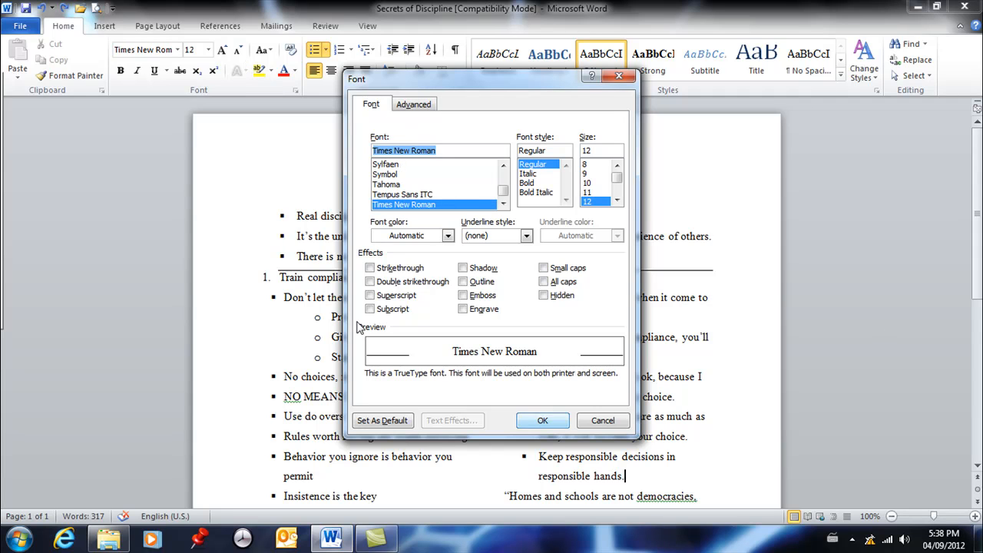
{"action": "left_click", "coordinate": [611, 421]}
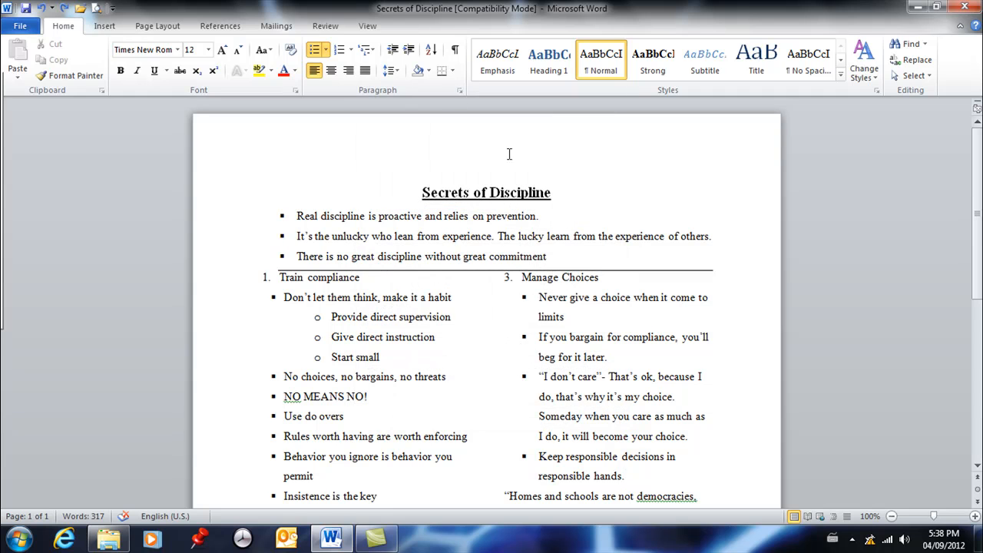
{"action": "left_click", "coordinate": [461, 92]}
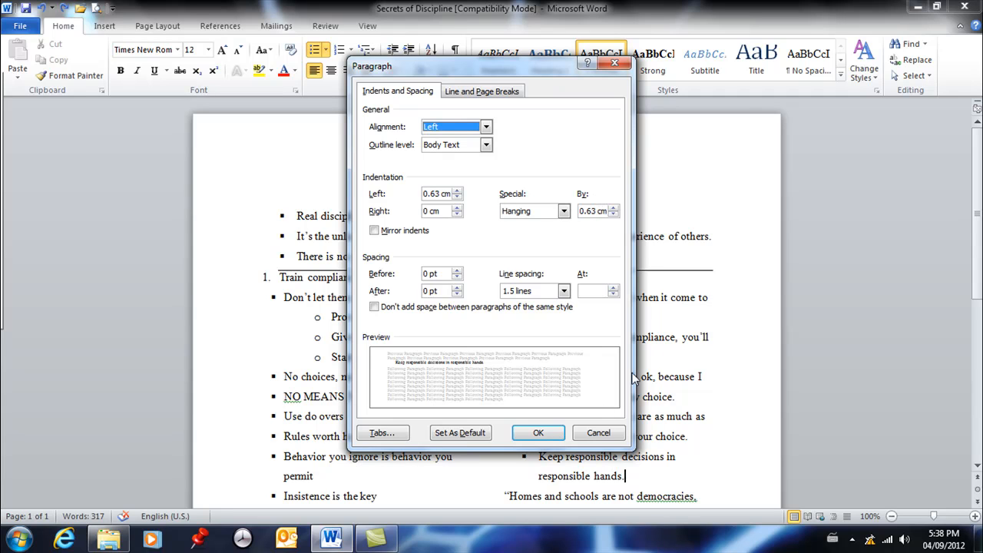
{"action": "left_click", "coordinate": [598, 434]}
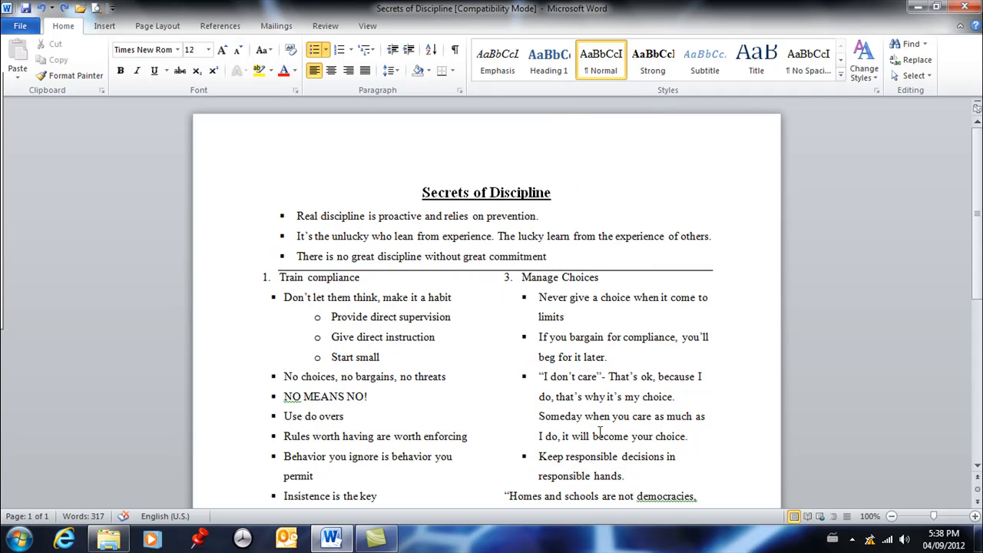